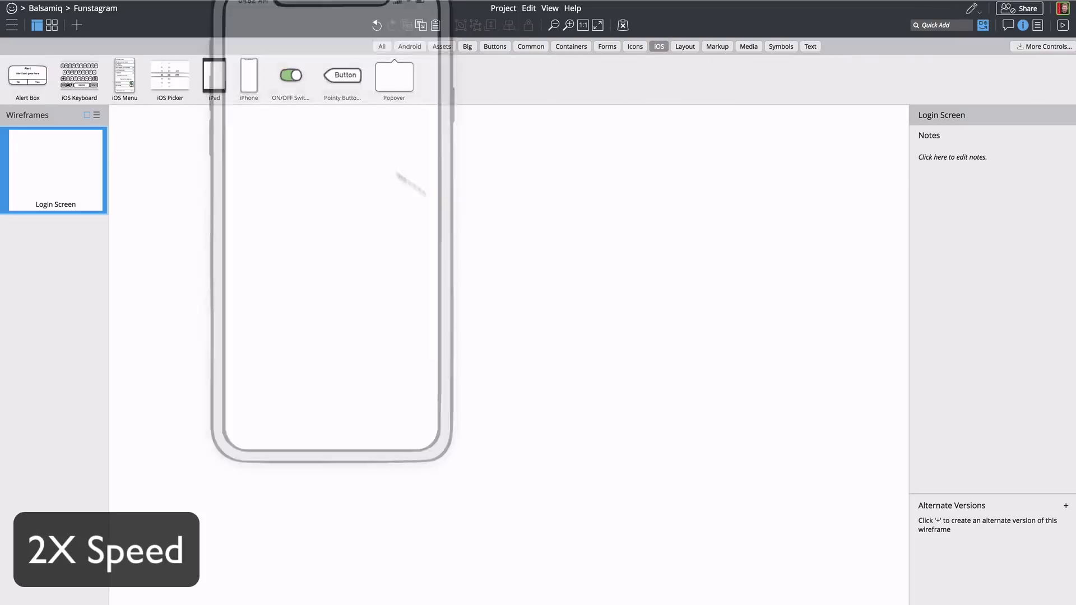
Step: Place an iPhone frame with a large 'Funstagram!' title on the screen
{"action": "left_click_drag", "start_coordinate": [250, 76], "coordinate": [532, 289]}
{"action": "left_click", "coordinate": [811, 47]}
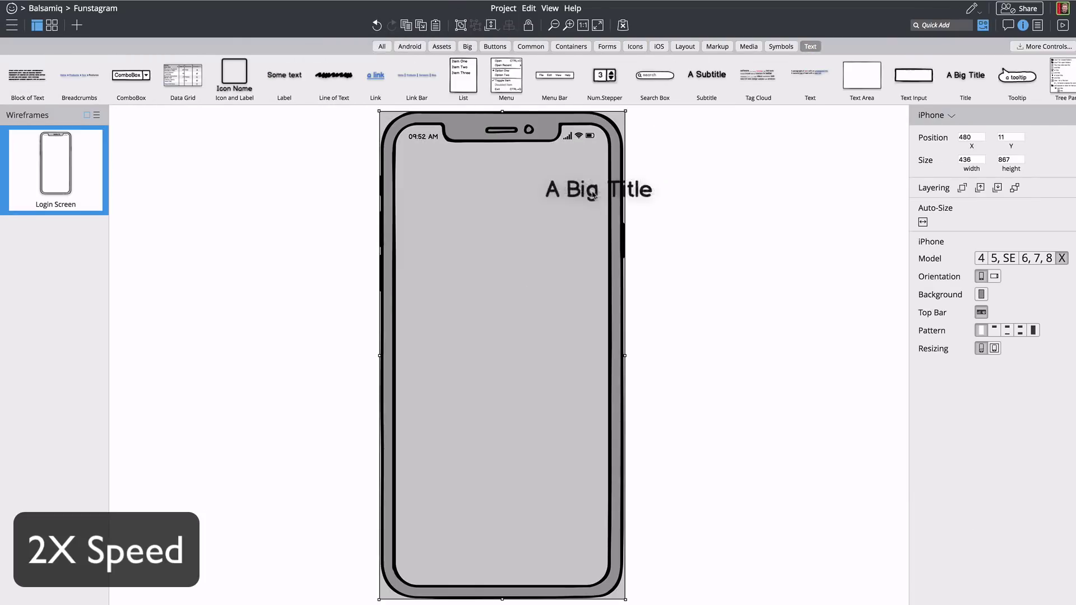
{"action": "left_click_drag", "start_coordinate": [965, 74], "coordinate": [490, 218]}
{"action": "type", "text": "Funstagram!"}
{"action": "key", "text": "Return"}
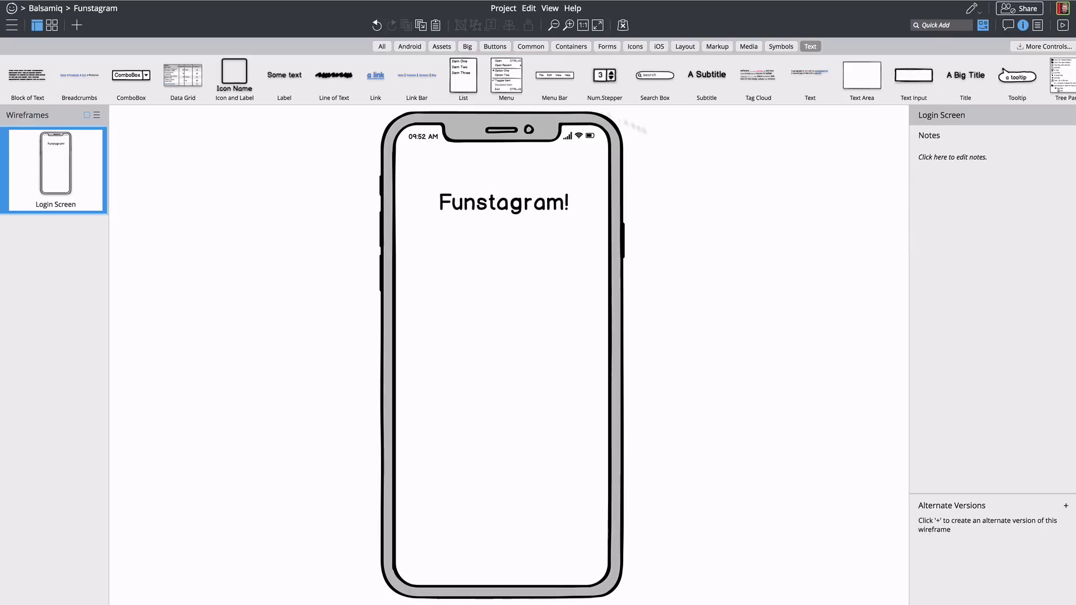
{"action": "left_click", "coordinate": [410, 46]}
Step: Add a widened 'username' text input below the title and duplicate it as the password field
{"action": "mouse_move", "coordinate": [914, 75]}
{"action": "left_mouse_down"}
{"action": "mouse_move", "coordinate": [427, 246]}
{"action": "mouse_move", "coordinate": [600, 246]}
{"action": "left_mouse_up"}
{"action": "type", "text": "username"}
{"action": "key", "text": "Return"}
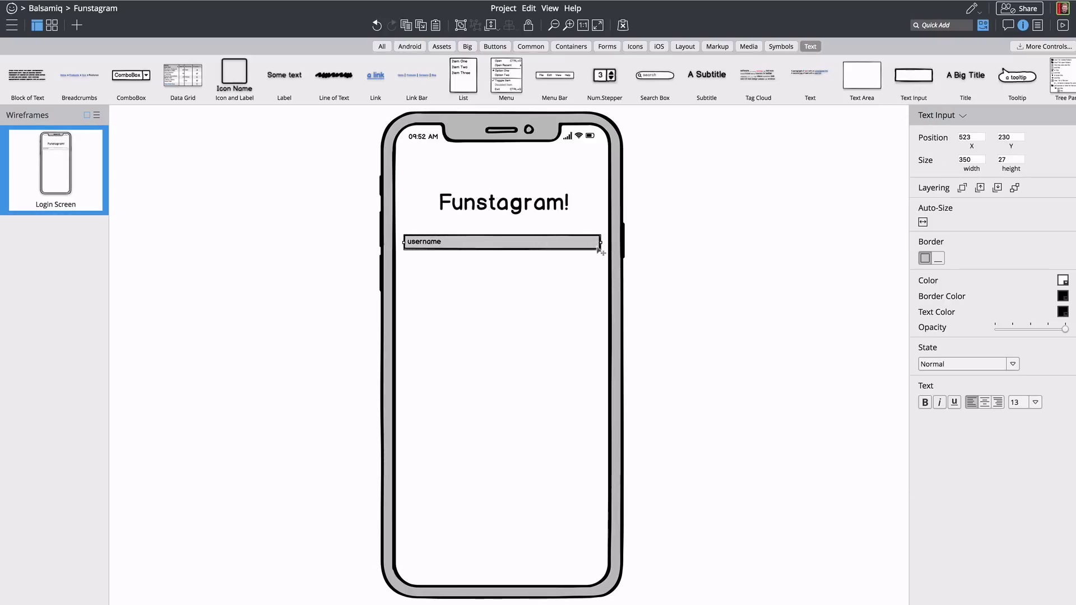
{"action": "key", "text": "ctrl+shift+period"}
{"action": "key", "text": "ctrl+shift+period"}
{"action": "key", "text": "ctrl+shift+period"}
{"action": "key", "text": "ctrl+d"}
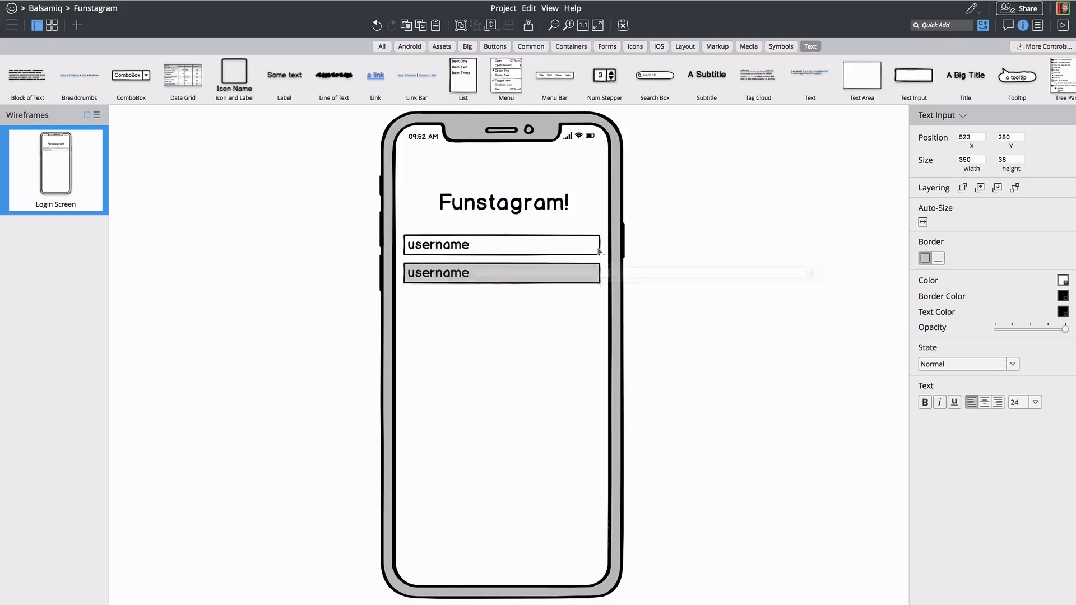
{"action": "key", "text": "Return"}
{"action": "type", "text": "password"}
{"action": "left_click", "coordinate": [727, 182]}
{"action": "type", "text": "but"}
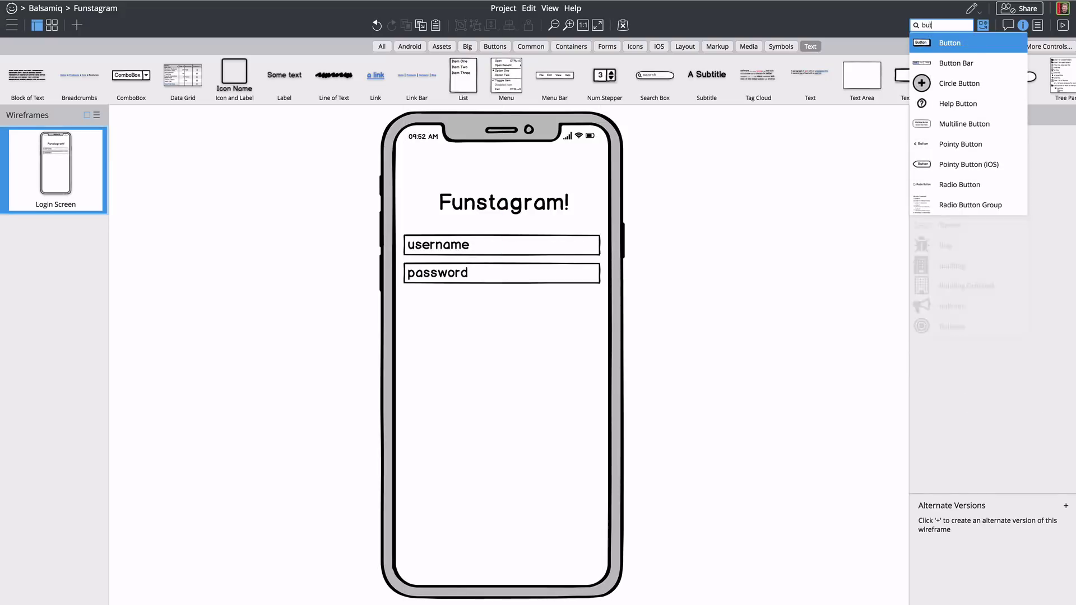
Step: Add a 'Log In' button below the password field using Quick Add
{"action": "key", "text": "Return"}
{"action": "mouse_move", "coordinate": [155, 141]}
{"action": "left_mouse_down"}
{"action": "mouse_move", "coordinate": [409, 299]}
{"action": "mouse_move", "coordinate": [600, 325]}
{"action": "left_mouse_up"}
{"action": "key", "text": "Return"}
{"action": "type", "text": "Log In"}
{"action": "key", "text": "Return"}
{"action": "left_click", "coordinate": [421, 300]}
Step: Stretch the Log In button, then Quick Add a link, label, icon, horizontal rule and second label
{"action": "left_click", "coordinate": [982, 25]}
{"action": "type", "text": "lin"}
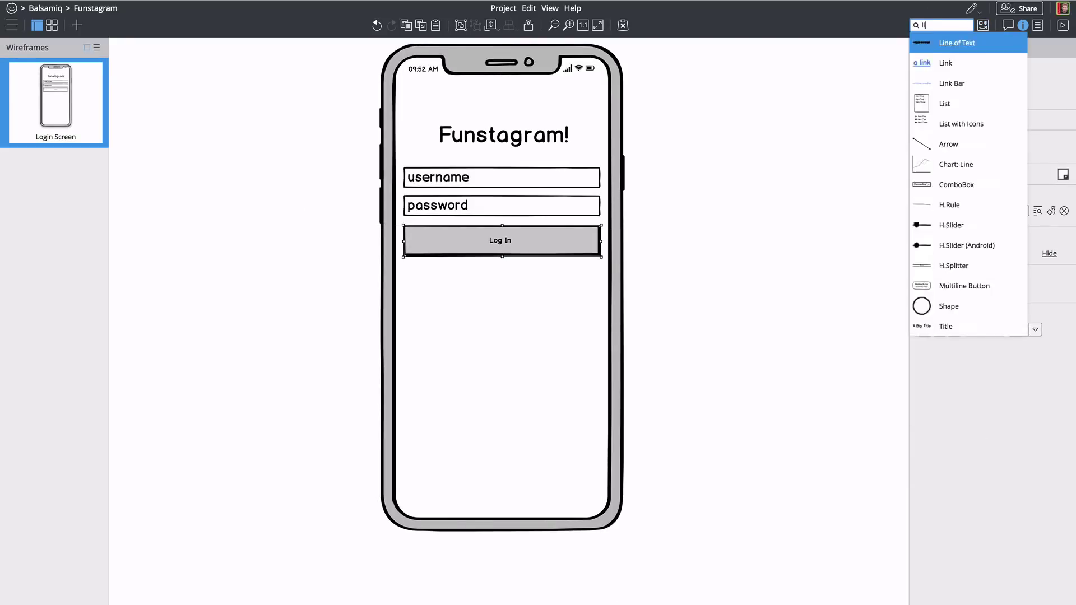
{"action": "key", "text": "Return"}
{"action": "type", "text": "labe"}
{"action": "key", "text": "Return"}
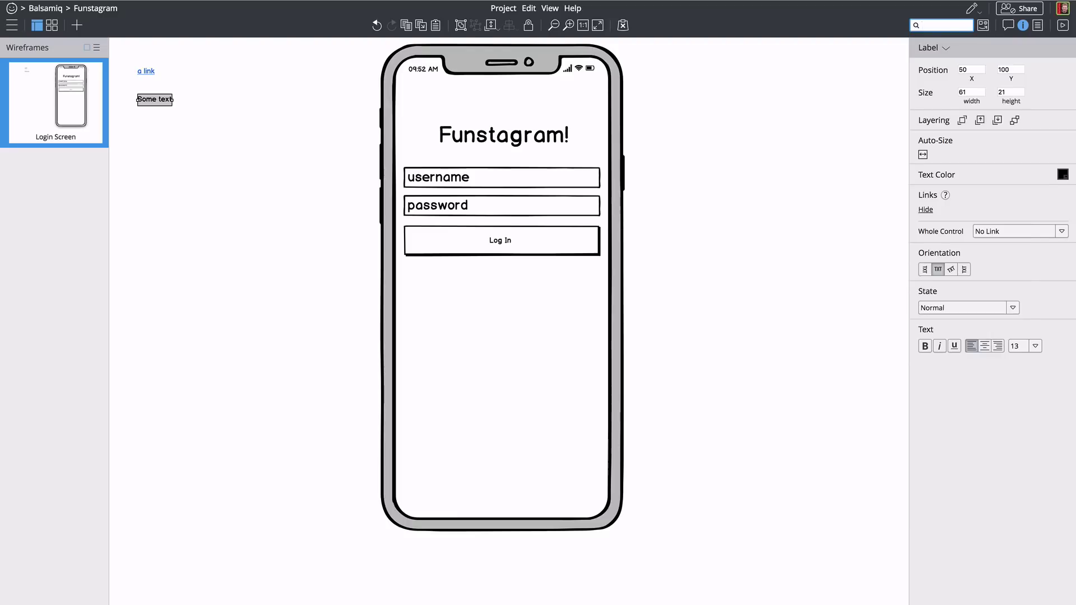
{"action": "type", "text": "ico"}
{"action": "key", "text": "Return"}
{"action": "type", "text": "h ru"}
{"action": "key", "text": "Return"}
{"action": "type", "text": "lab"}
{"action": "key", "text": "Return"}
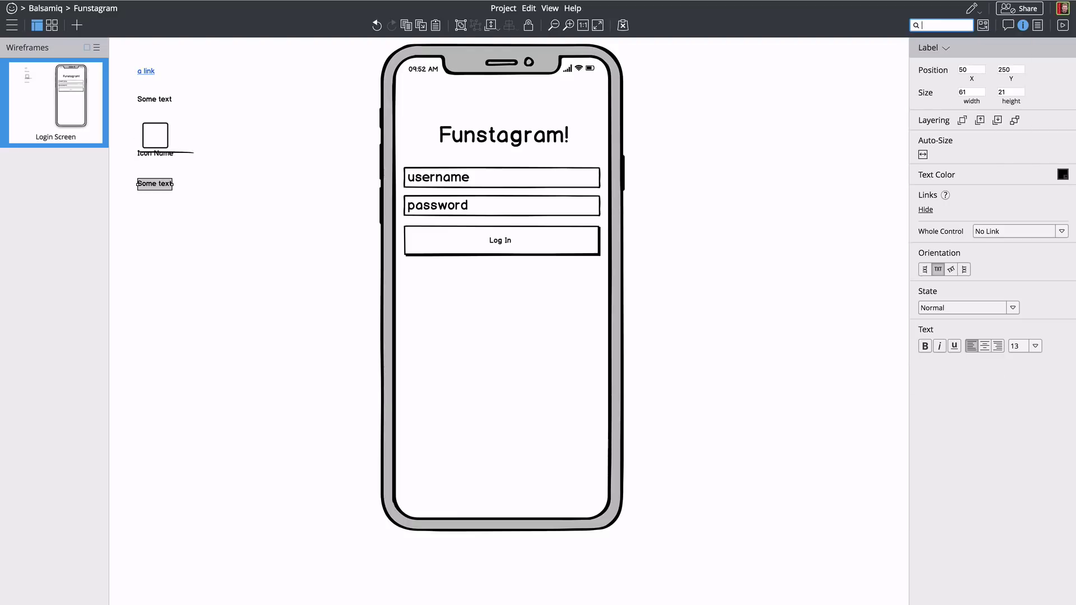
Step: Label the link 'forgot your password?' and the first label 'OR'
{"action": "double_click", "coordinate": [147, 72]}
{"action": "type", "text": "forgot your passwr"}
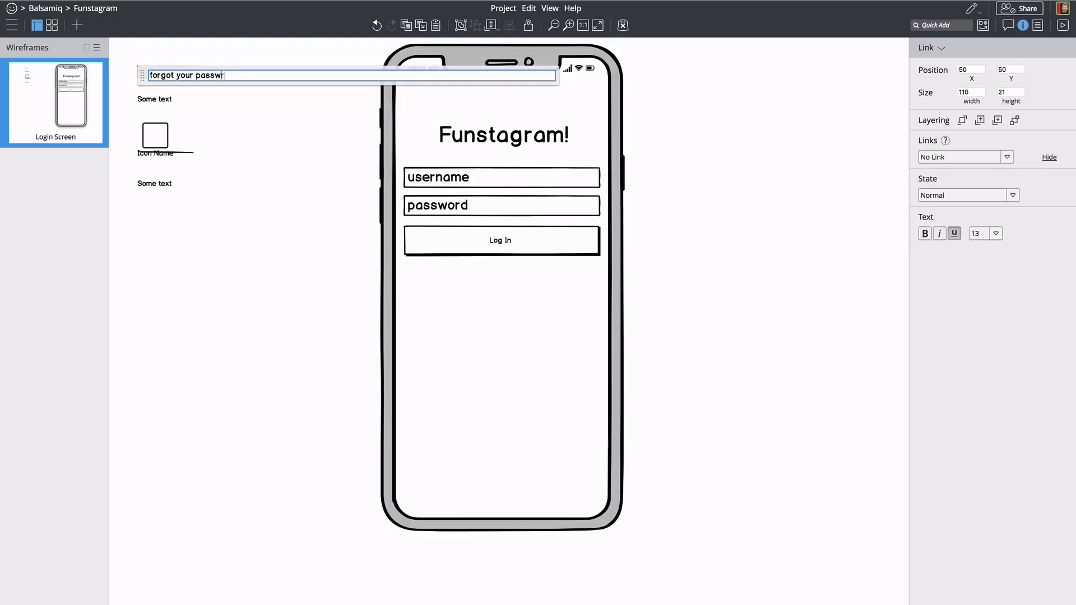
{"action": "type", "text": "?"}
{"action": "key", "text": "Return"}
{"action": "double_click", "coordinate": [154, 98]}
{"action": "type", "text": "OR"}
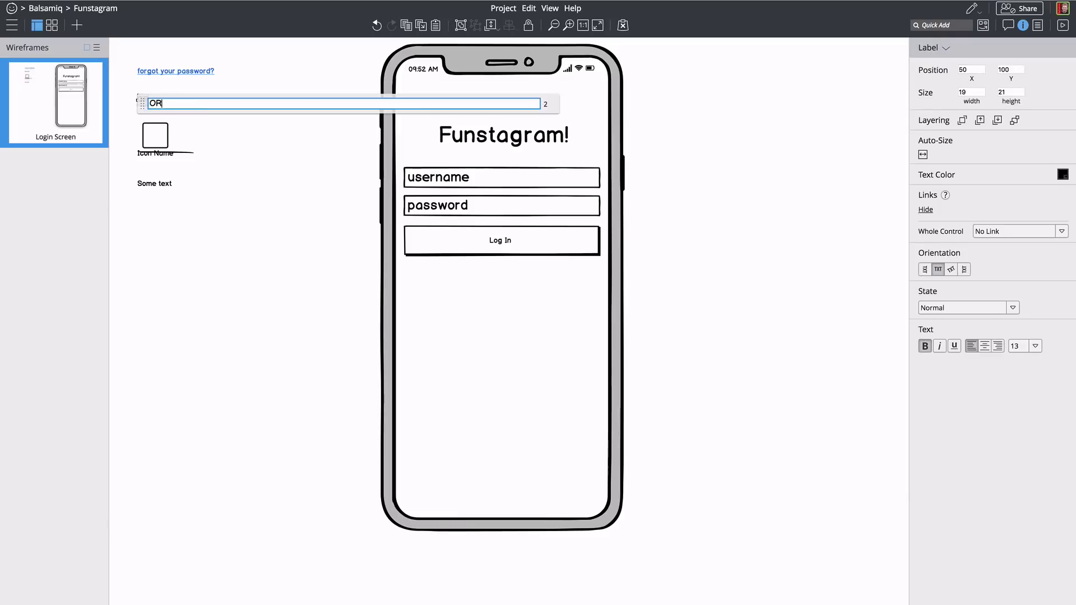
{"action": "key", "text": "Return"}
{"action": "left_click", "coordinate": [156, 137]}
Step: Caption the icon 'Login with Facebook', show it beside a Facebook logo, and start editing the last label
{"action": "double_click", "coordinate": [158, 139]}
{"action": "type", "text": "Login with Facebook"}
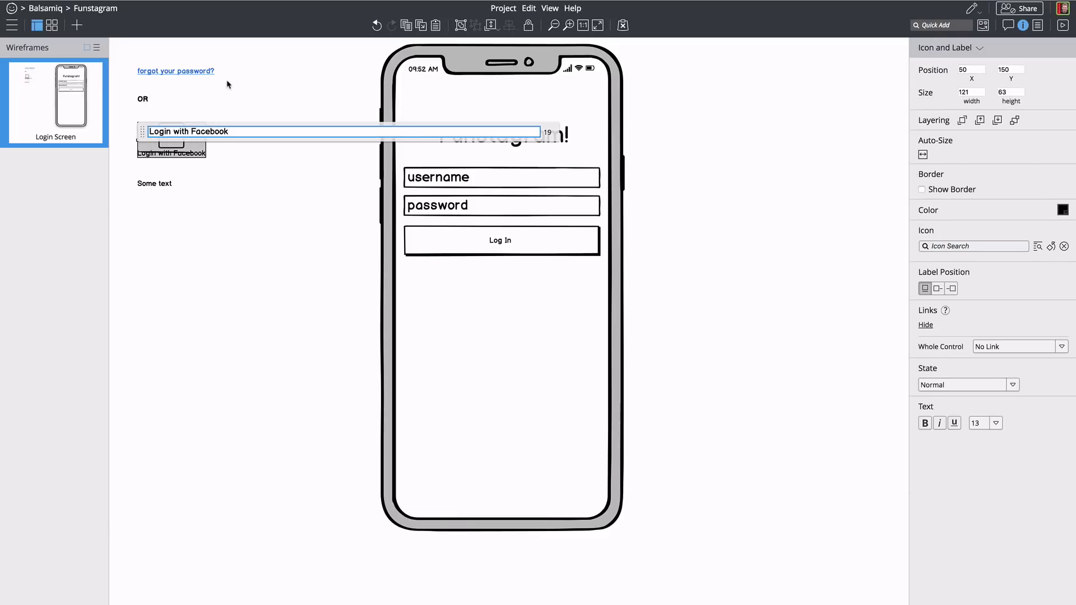
{"action": "key", "text": "Return"}
{"action": "left_click", "coordinate": [938, 288]}
{"action": "left_click", "coordinate": [973, 246]}
{"action": "type", "text": "fa"}
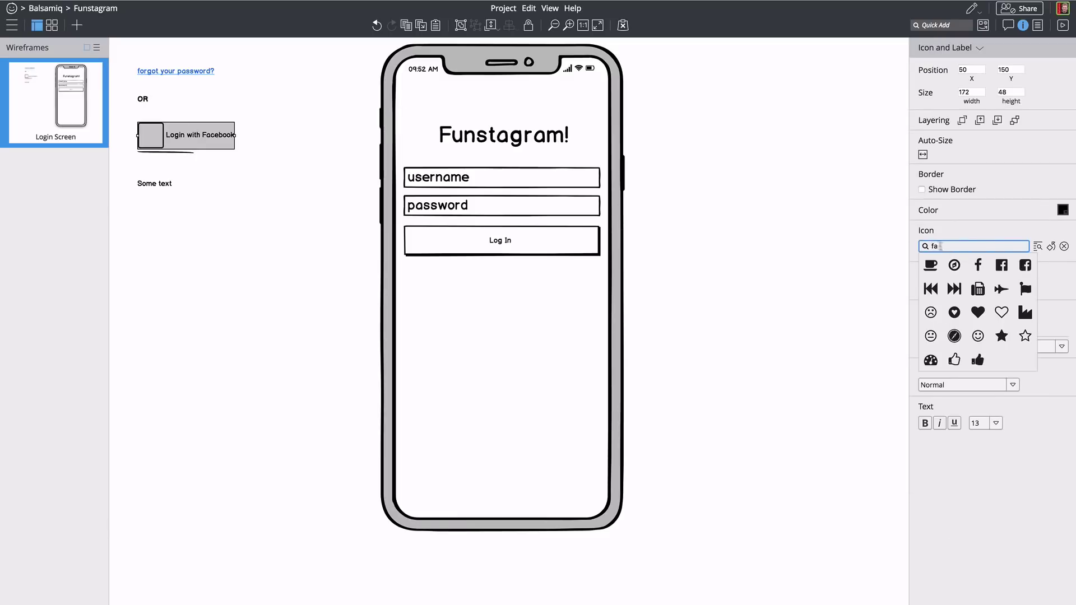
{"action": "left_click", "coordinate": [978, 264]}
{"action": "double_click", "coordinate": [154, 184]}
{"action": "type", "text": "Don't have an"}
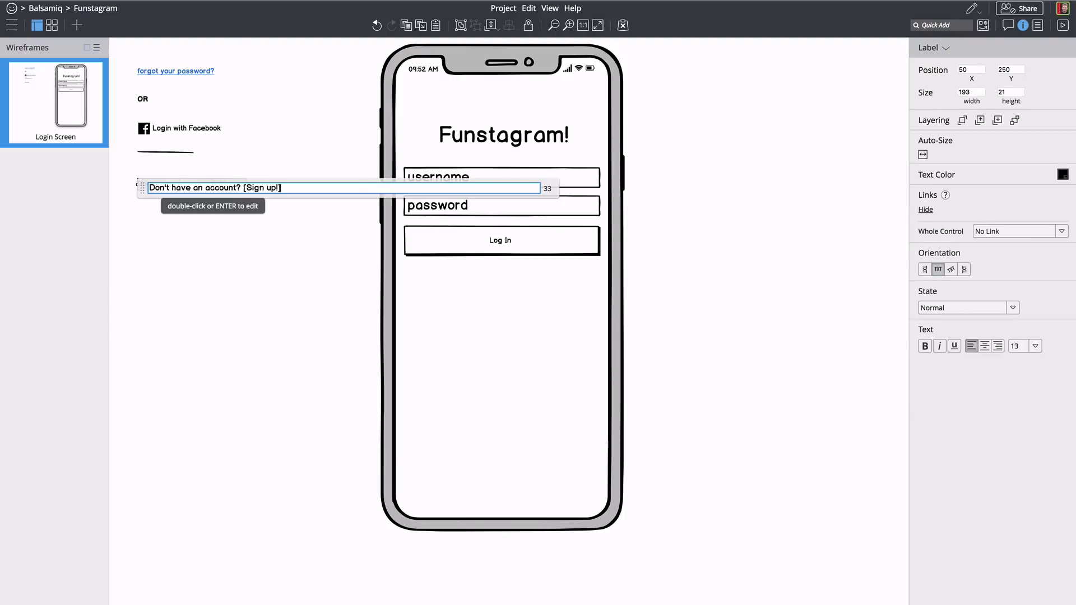
{"action": "type", "text": " account? [Sign up!]"}
Step: Move the sign-up prompt, divider, OR label and forgot-password link into the phone, centered horizontally
{"action": "key", "text": "Return"}
{"action": "left_click_drag", "start_coordinate": [193, 187], "coordinate": [501, 503]}
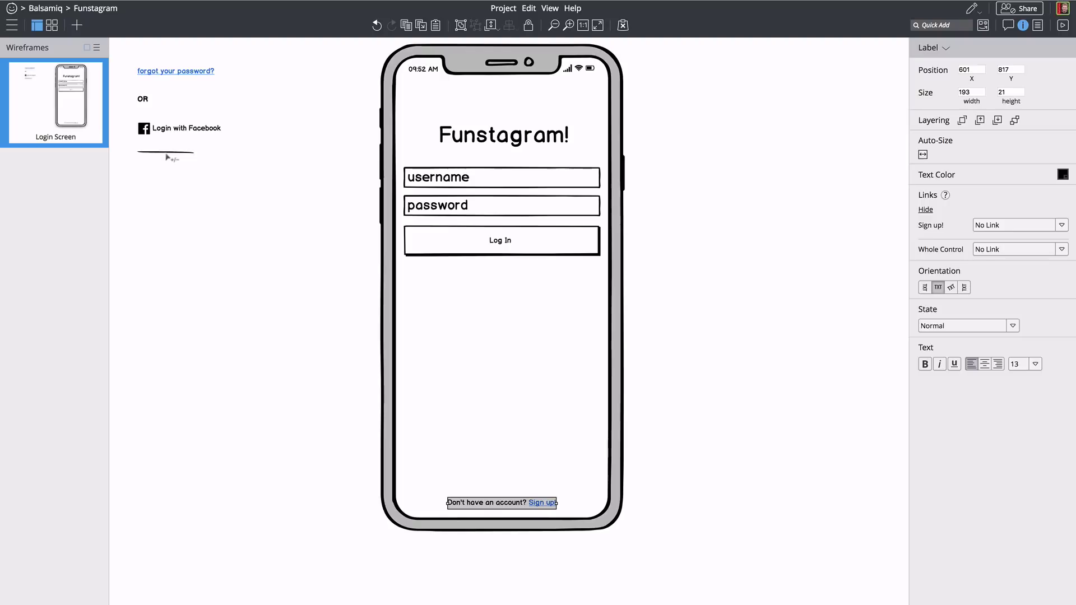
{"action": "mouse_move", "coordinate": [168, 156]}
{"action": "left_mouse_down"}
{"action": "mouse_move", "coordinate": [431, 477]}
{"action": "mouse_move", "coordinate": [599, 476]}
{"action": "left_mouse_up"}
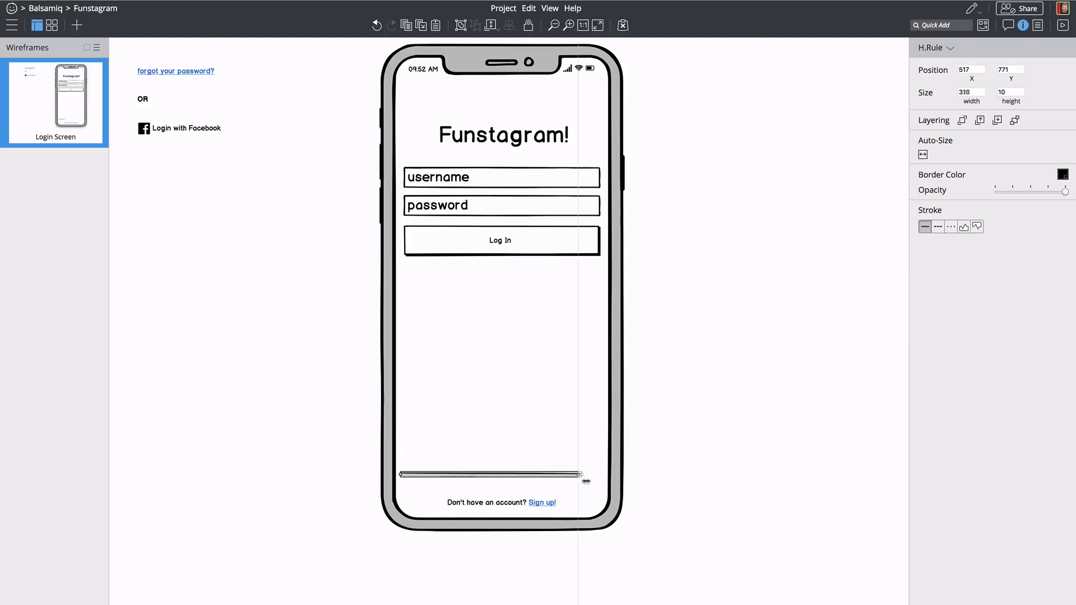
{"action": "left_click_drag", "start_coordinate": [176, 129], "coordinate": [498, 358]}
{"action": "left_click_drag", "start_coordinate": [143, 99], "coordinate": [504, 323]}
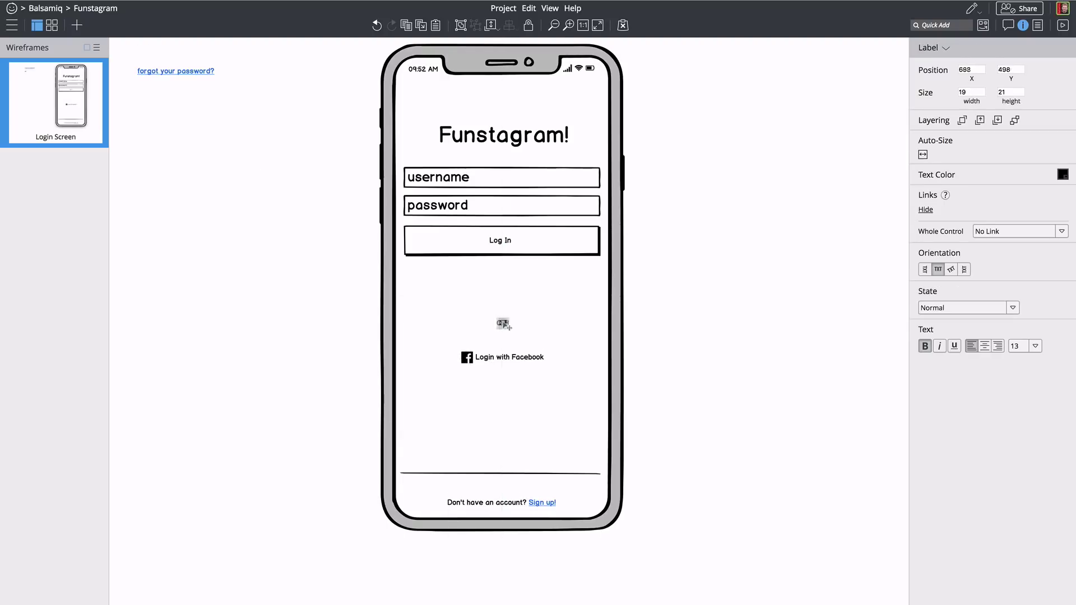
{"action": "left_click_drag", "start_coordinate": [176, 71], "coordinate": [513, 271]}
{"action": "key", "text": "ctrl+a"}
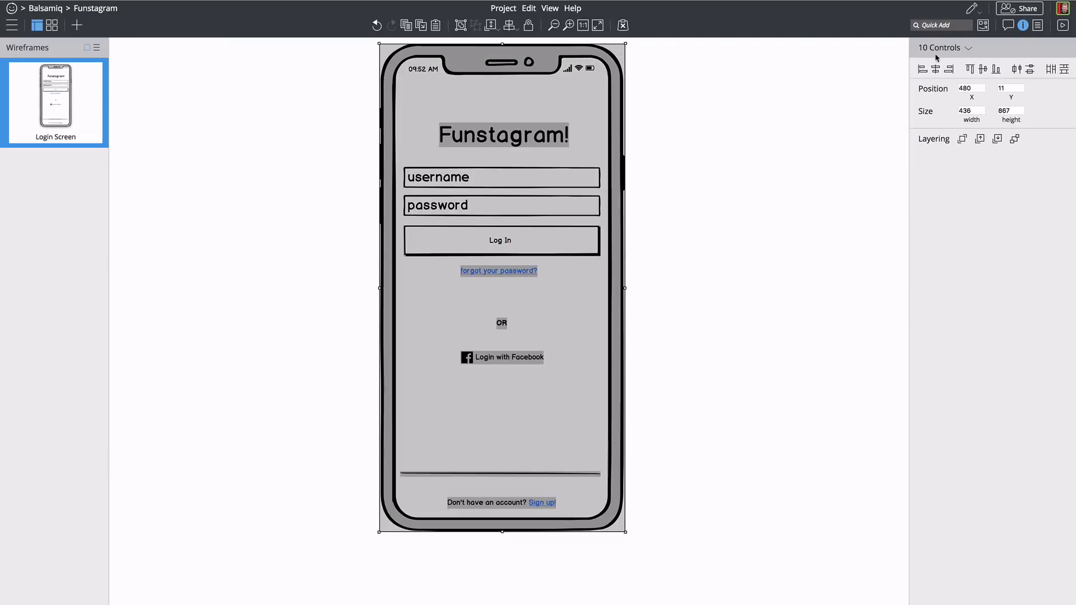
{"action": "left_click", "coordinate": [935, 69]}
{"action": "left_click", "coordinate": [762, 152]}
Step: Invite the suggested collaborator to the project
{"action": "left_click", "coordinate": [1019, 9]}
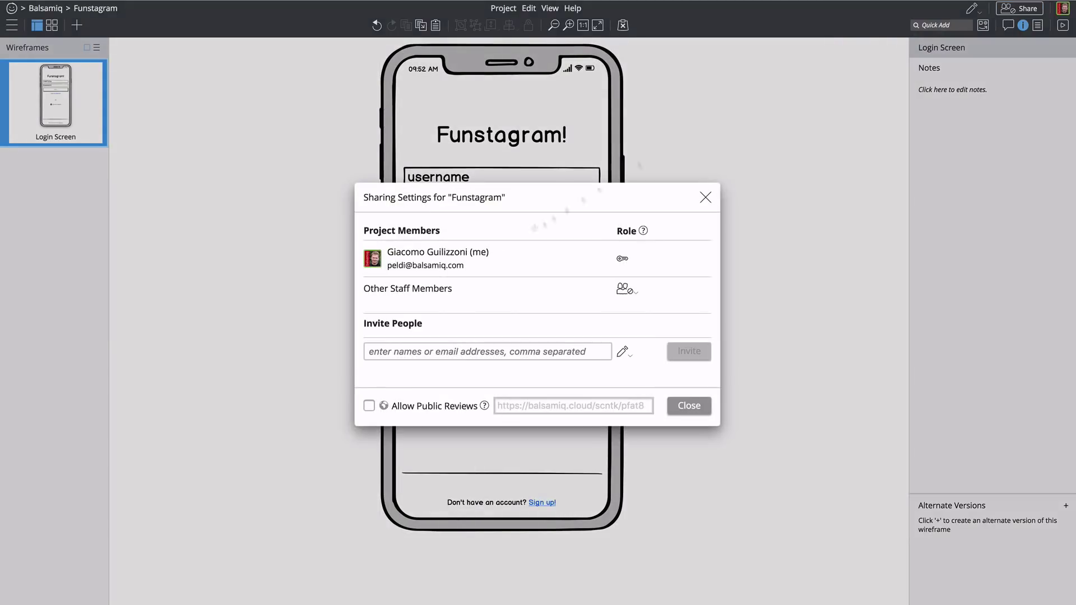
{"action": "type", "text": "vir"}
{"action": "left_click", "coordinate": [471, 375]}
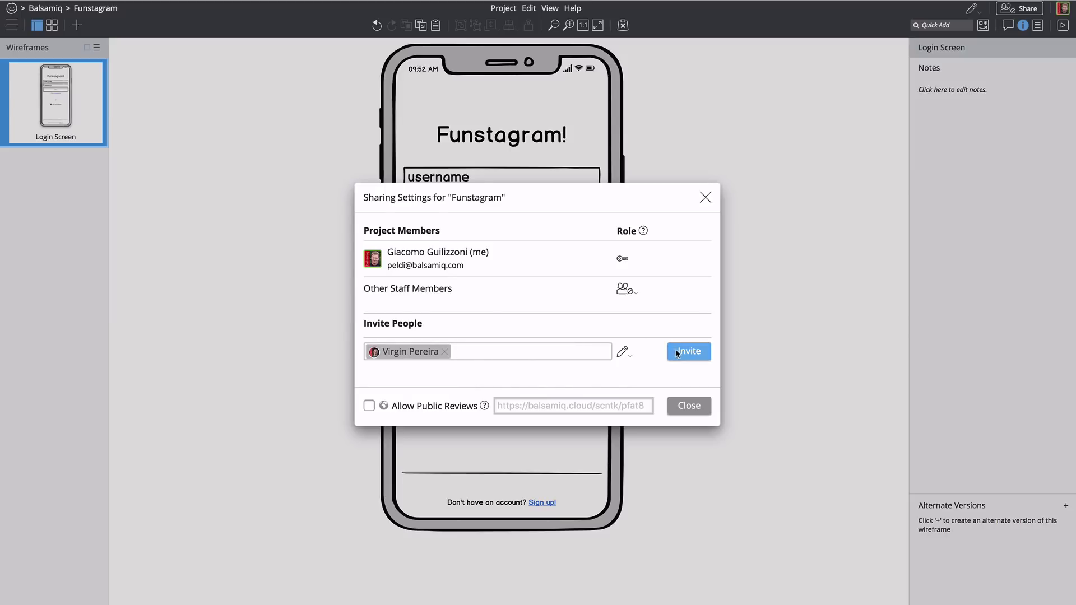
{"action": "left_click", "coordinate": [689, 352]}
{"action": "left_click", "coordinate": [682, 414]}
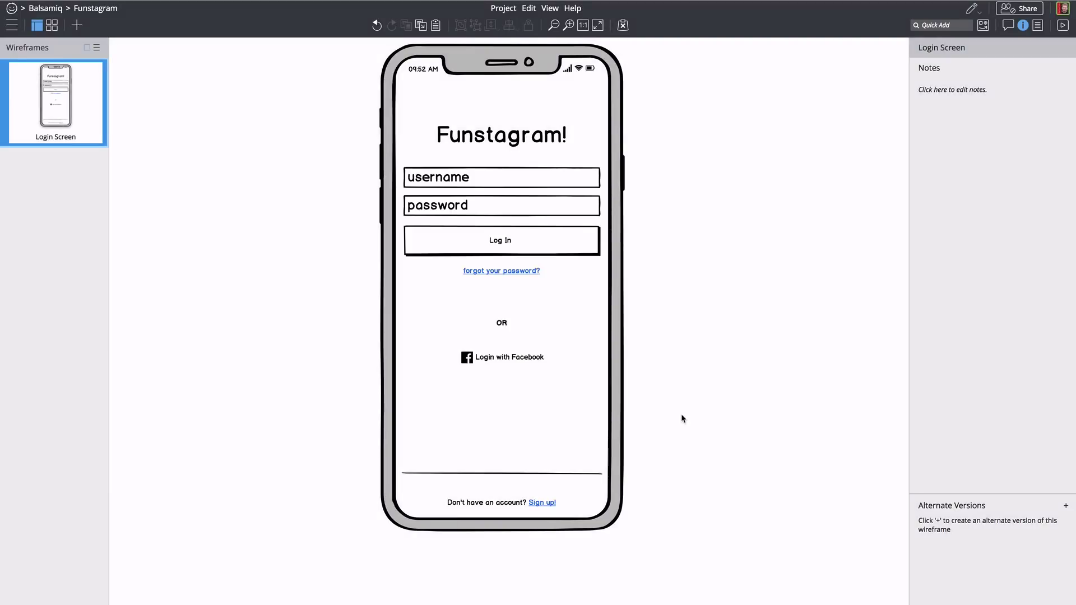